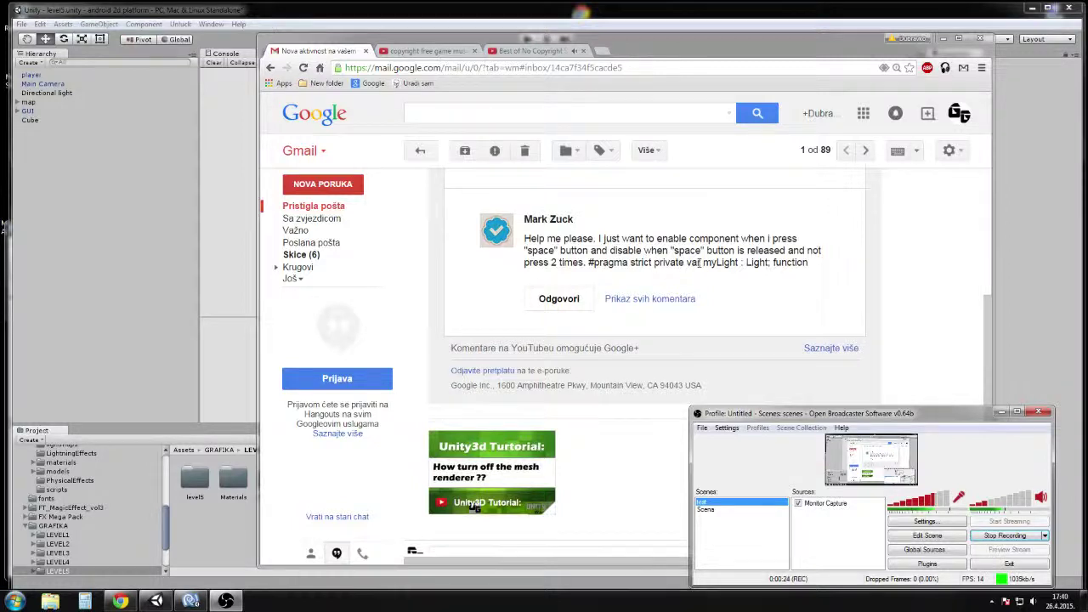
- Read the viewer's YouTube comment in Gmail, highlighting the 'myLight' variable, and scroll the email
drag(701, 262, 738, 263)
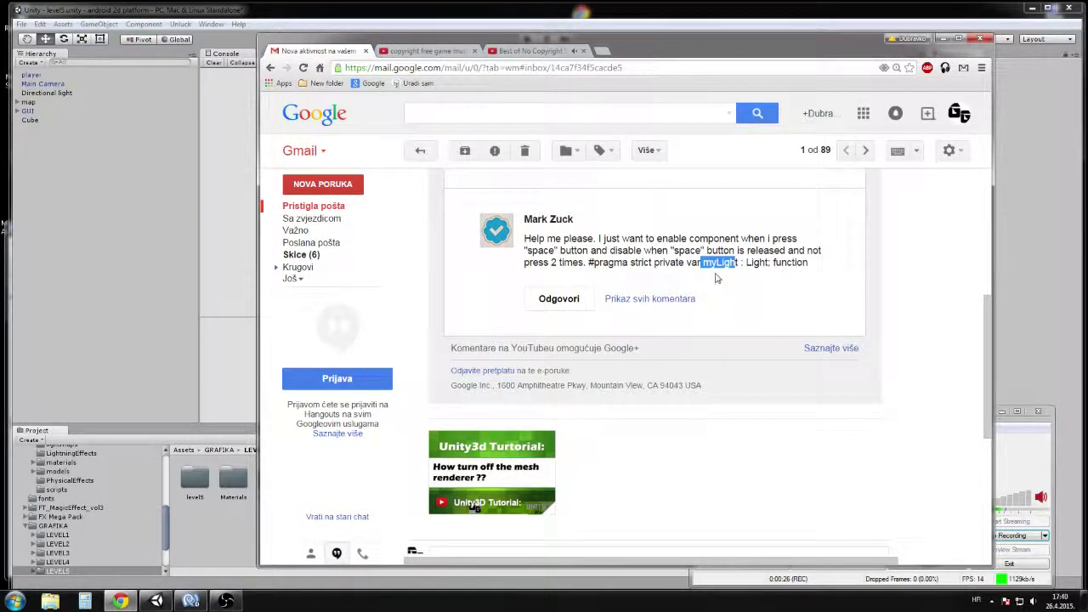
click(736, 263)
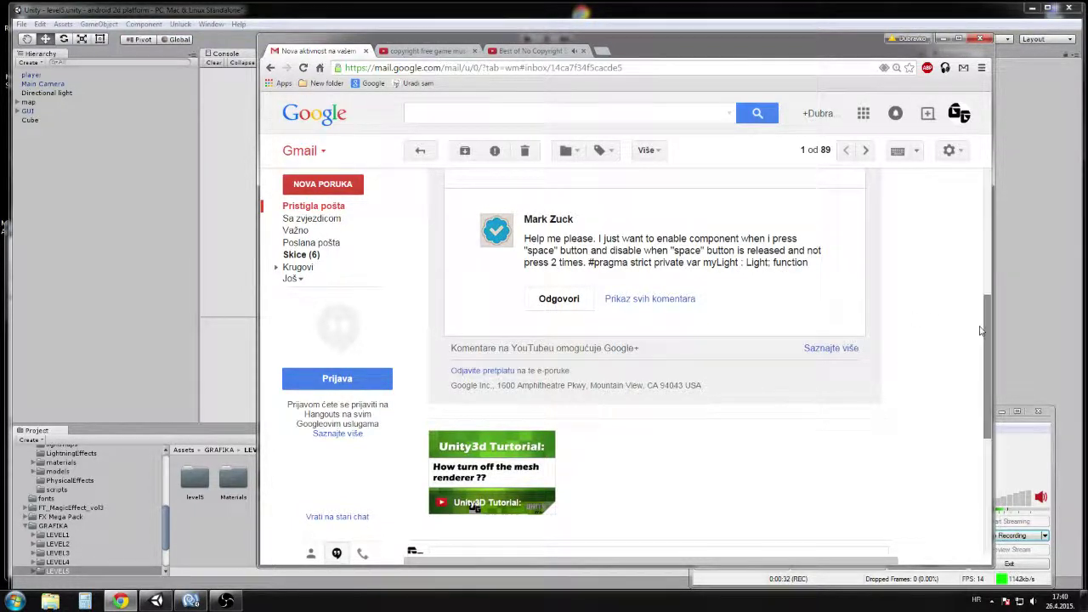
drag(986, 332, 984, 321)
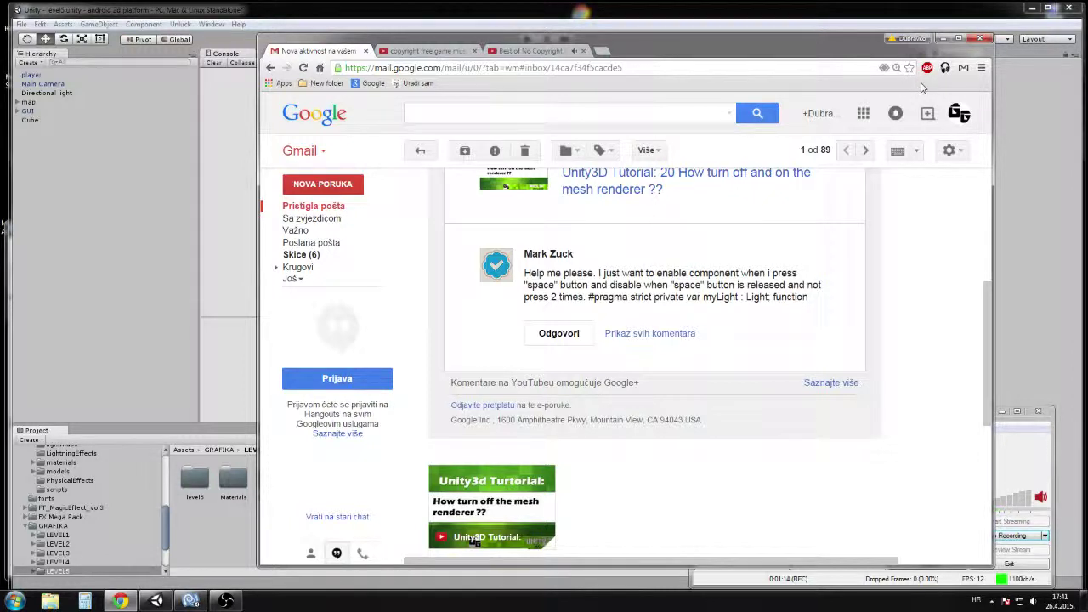
- Add a Point Light to the level5 scene and give it the tag 'light'
click(943, 40)
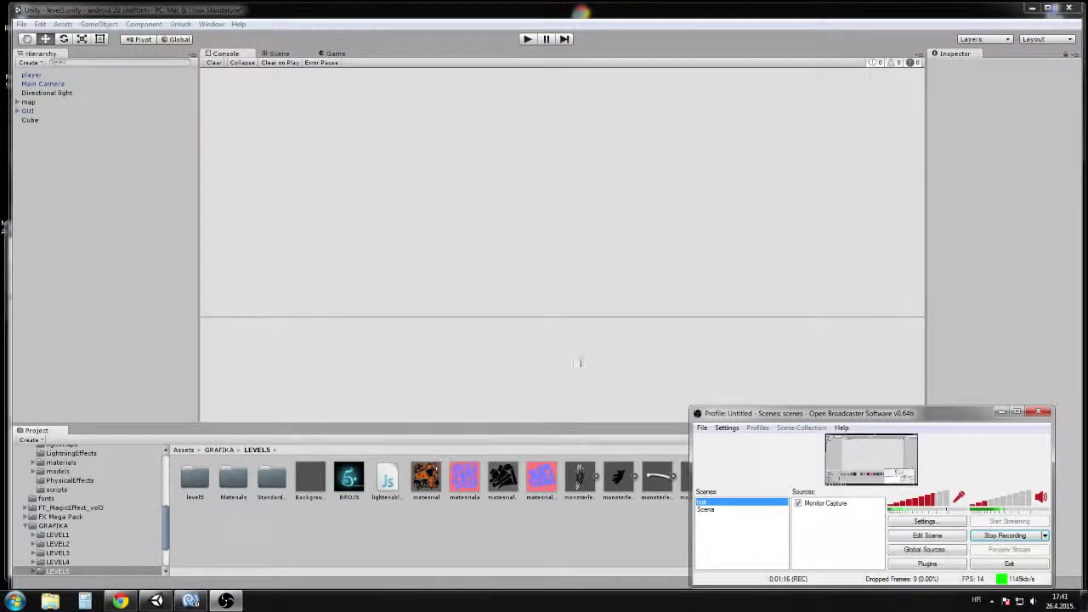
click(279, 54)
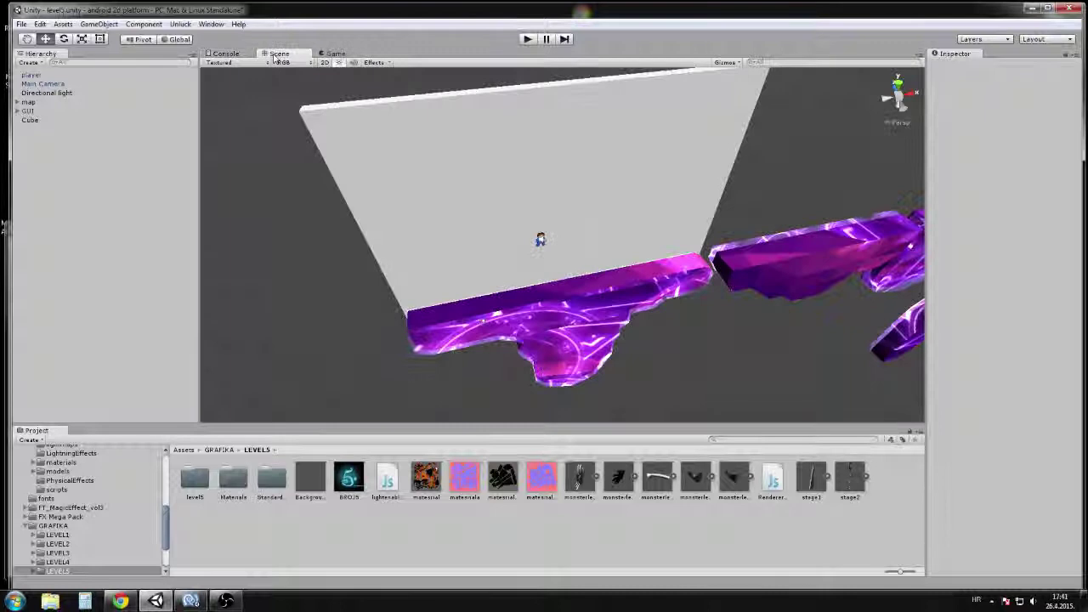
click(98, 23)
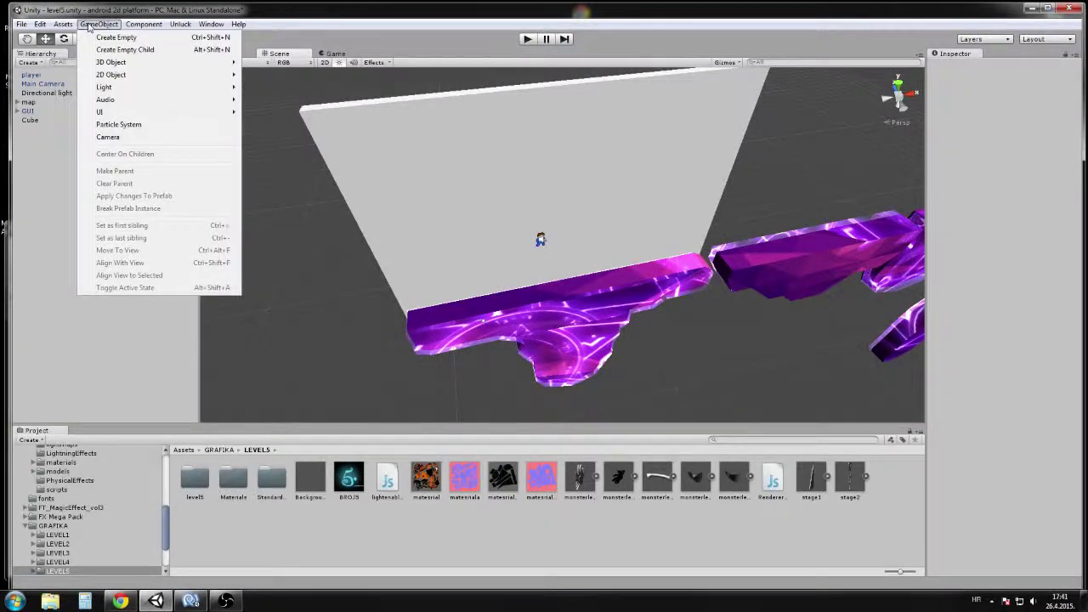
mouse_move(104, 87)
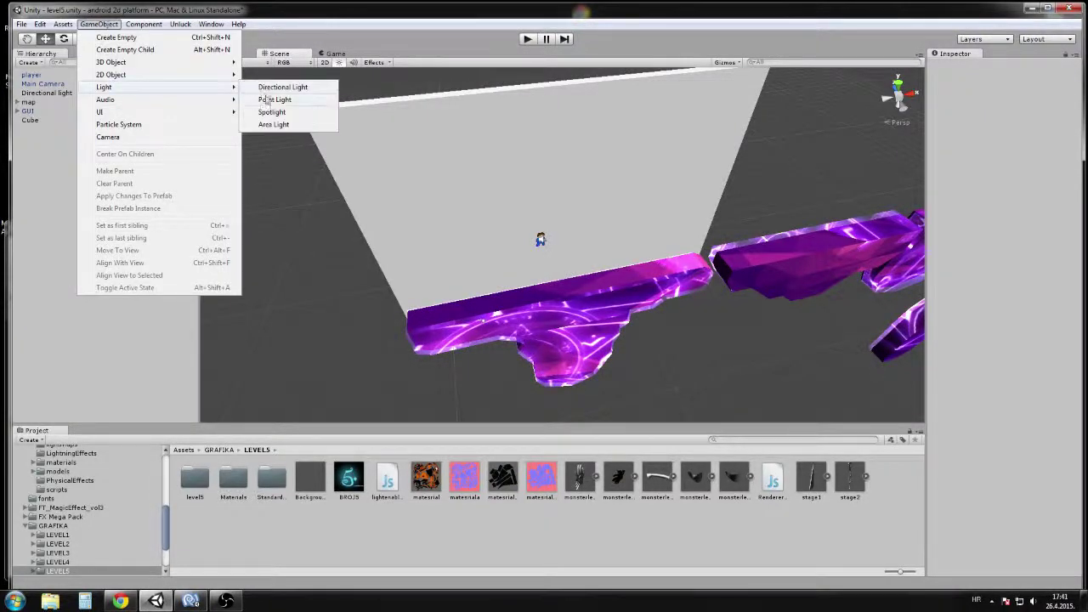
click(275, 100)
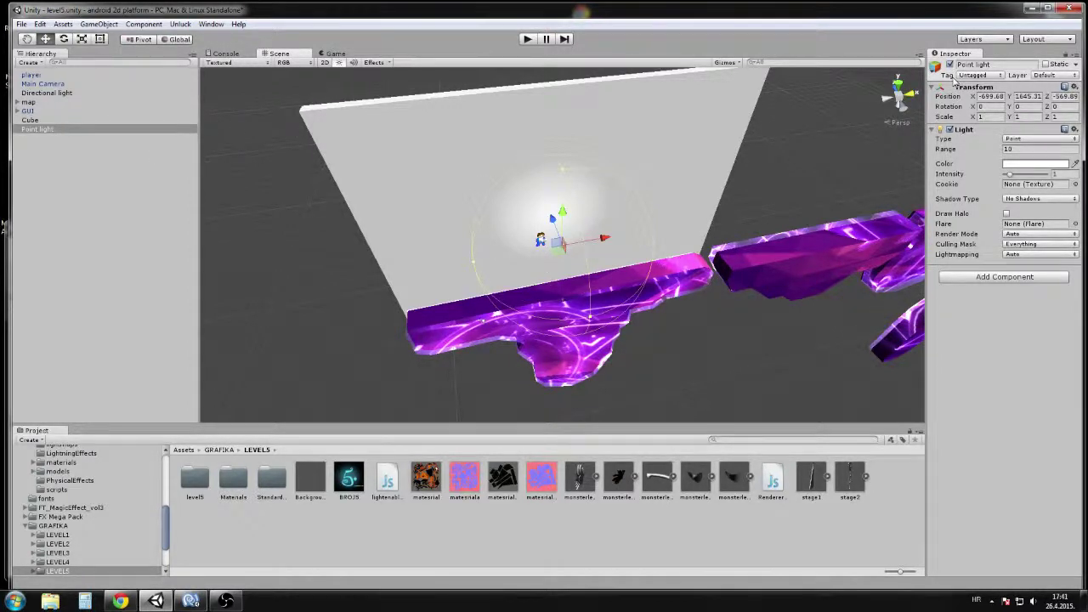
click(960, 78)
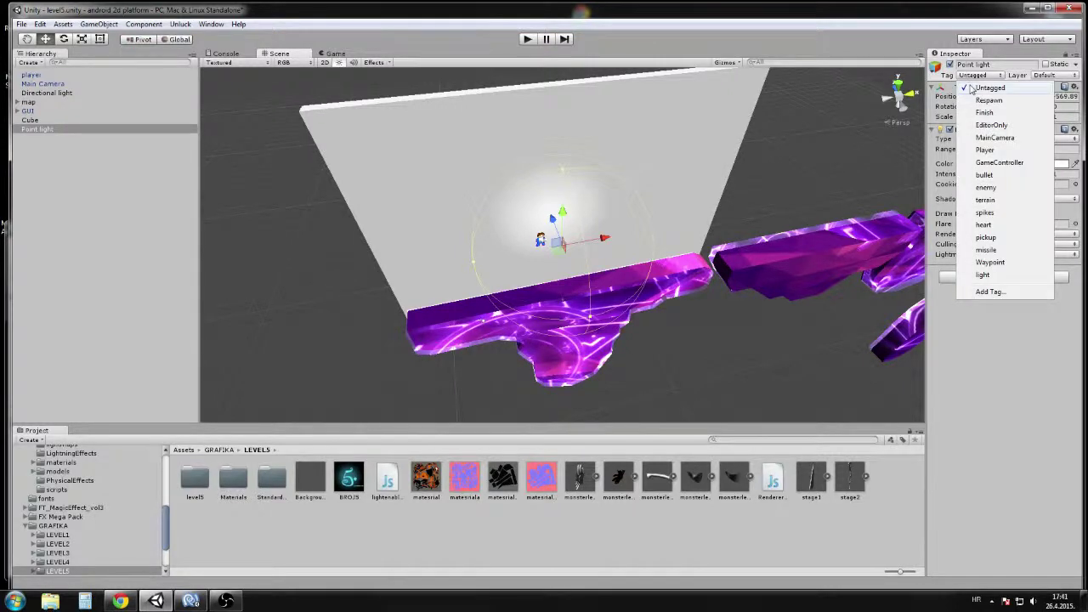
click(986, 274)
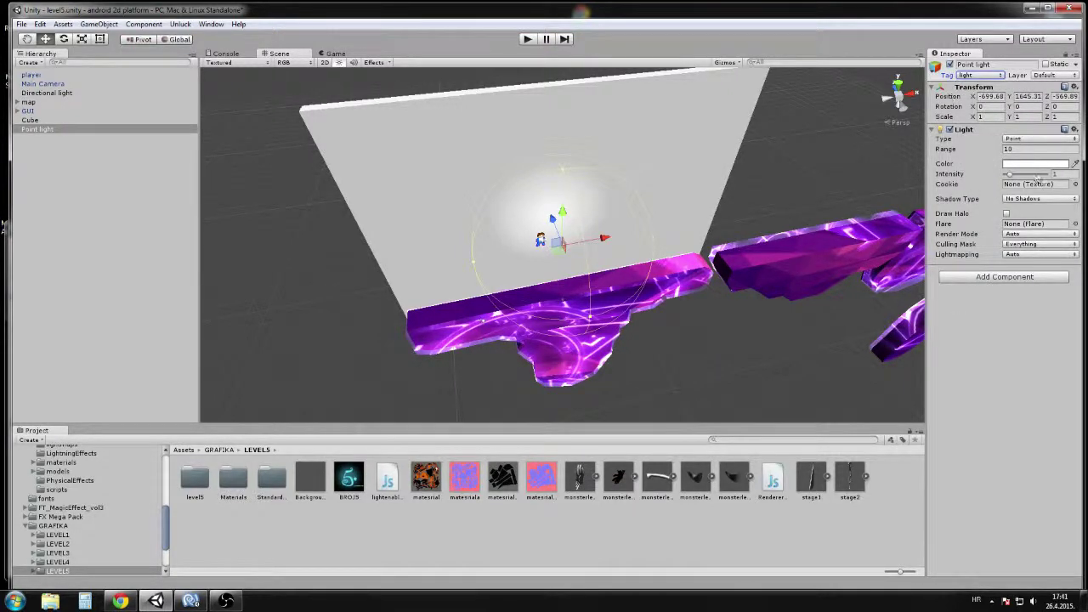
- Make the point light cyan-blue with a range of 18.1
click(1023, 165)
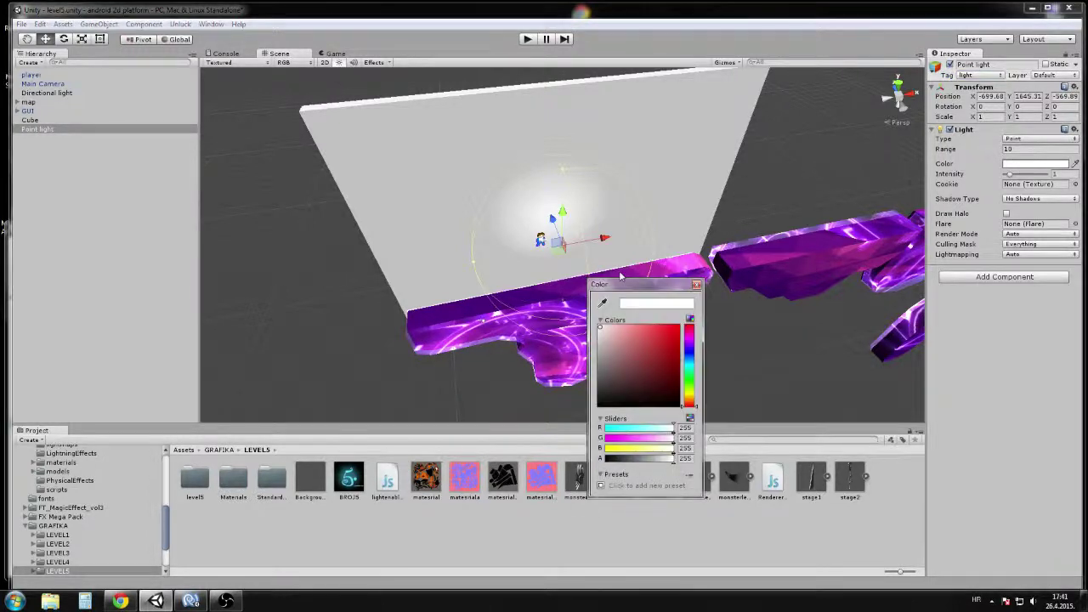
click(688, 364)
mouse_move(633, 333)
mouse_down()
mouse_move(651, 326)
mouse_move(700, 404)
mouse_move(680, 373)
mouse_up()
click(696, 284)
drag(559, 244, 563, 261)
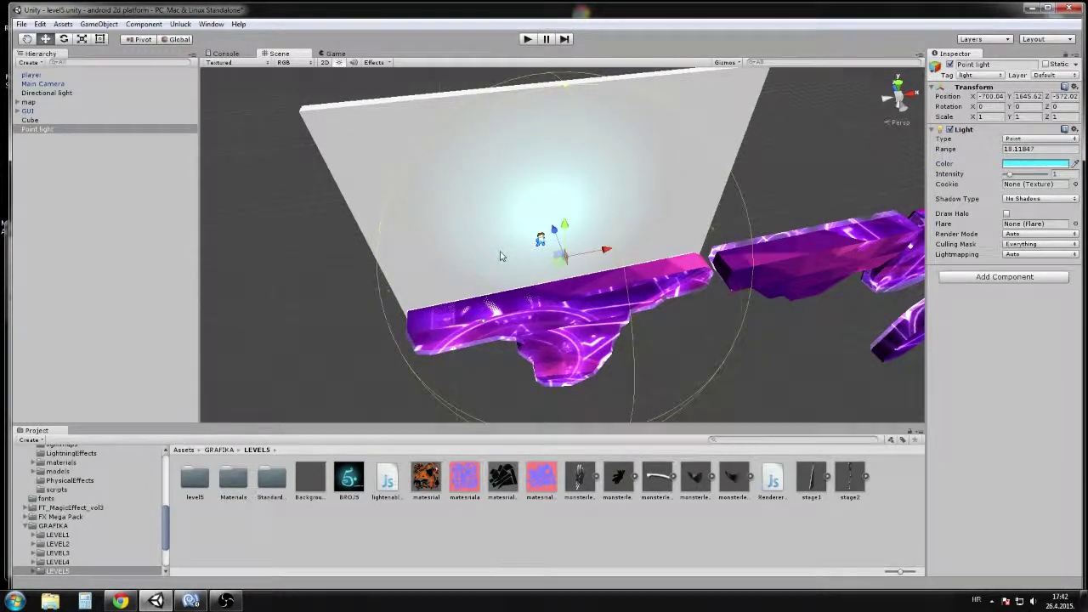
middle_drag(563, 261, 440, 132)
middle_drag(456, 212, 464, 216)
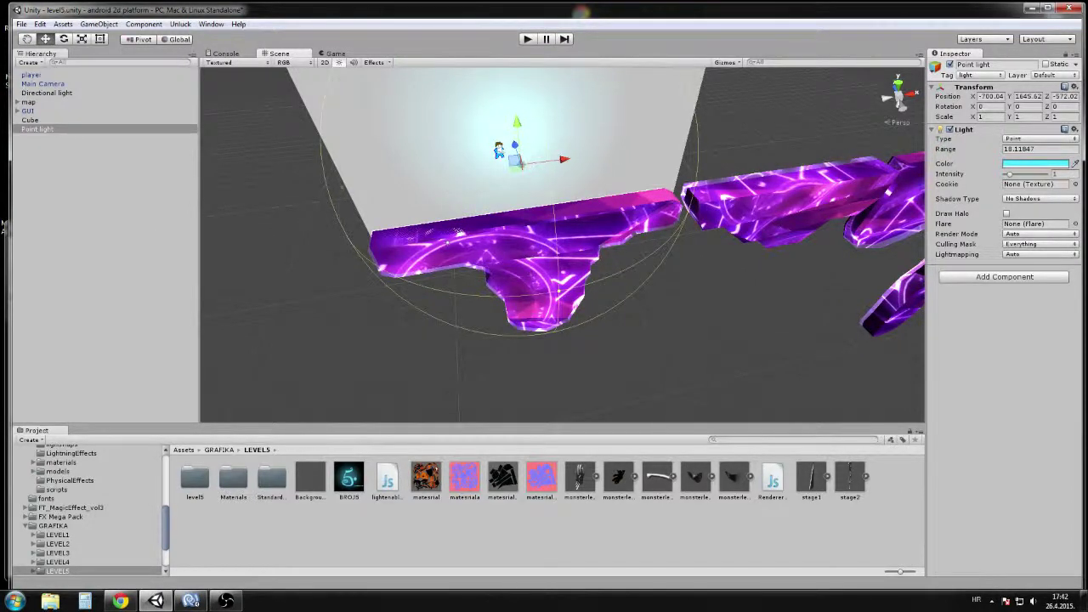
- Review the lightenabledisable.js code and drag it onto the Point light's Inspector
click(393, 484)
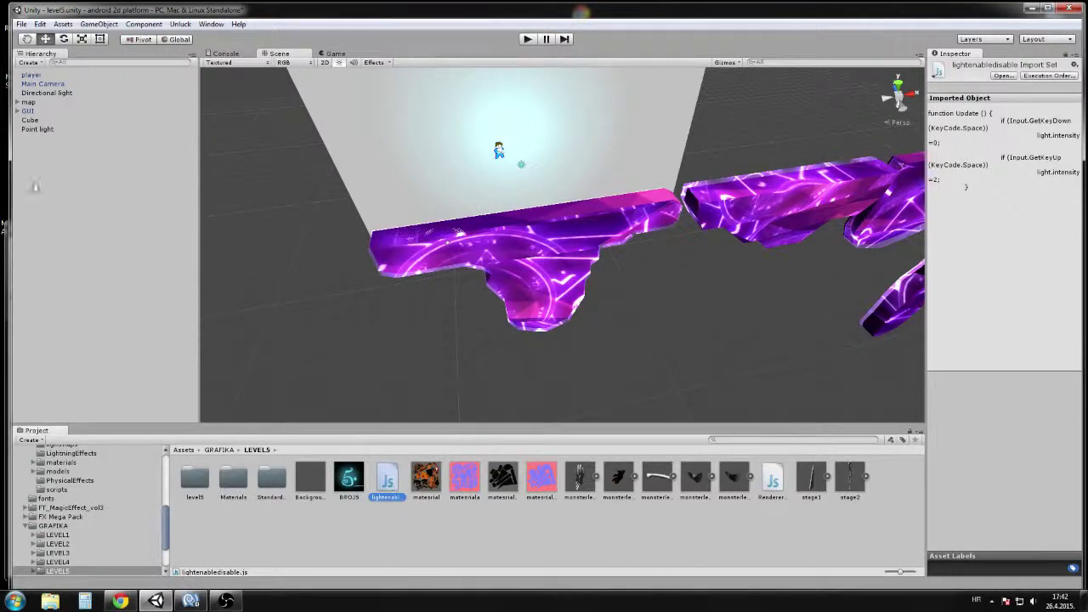
click(38, 130)
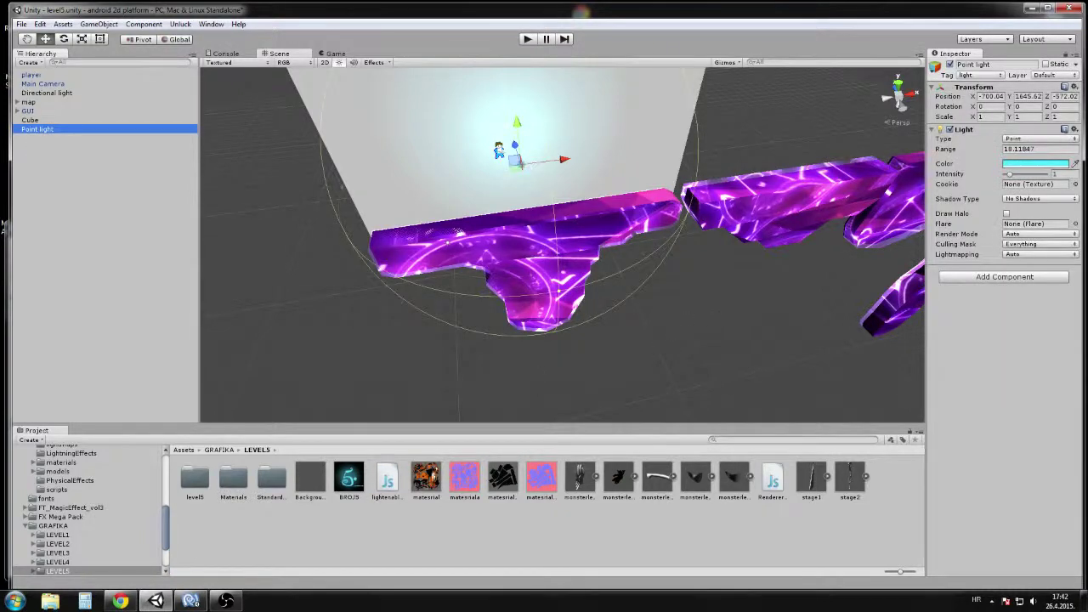
mouse_move(387, 478)
mouse_down()
mouse_move(957, 306)
mouse_move(1018, 341)
mouse_up()
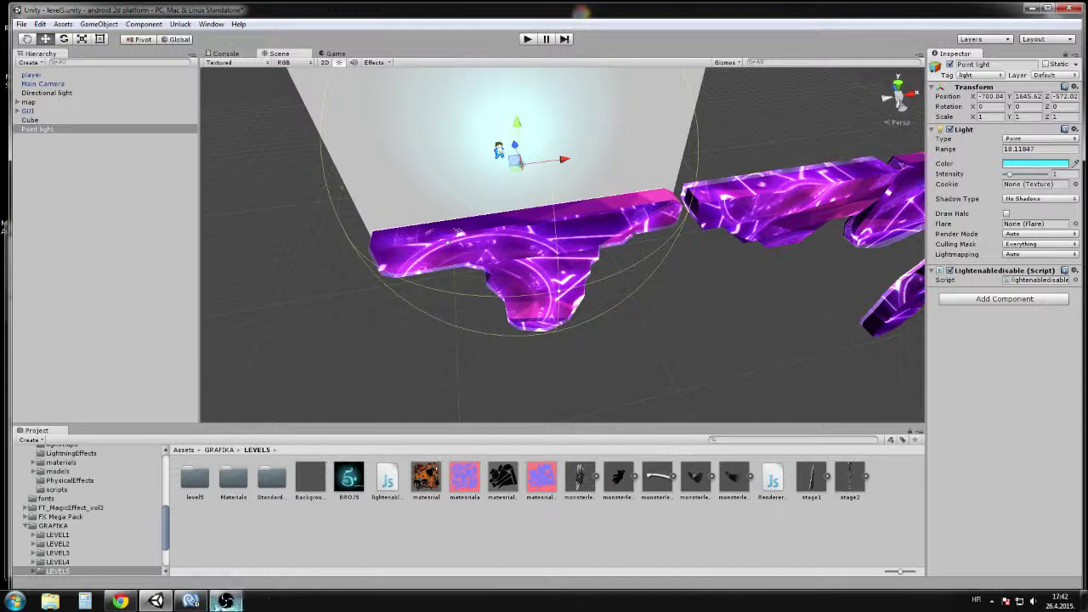
- In MonoDevelop, change the light.intensity value on line 7 to 9
click(192, 602)
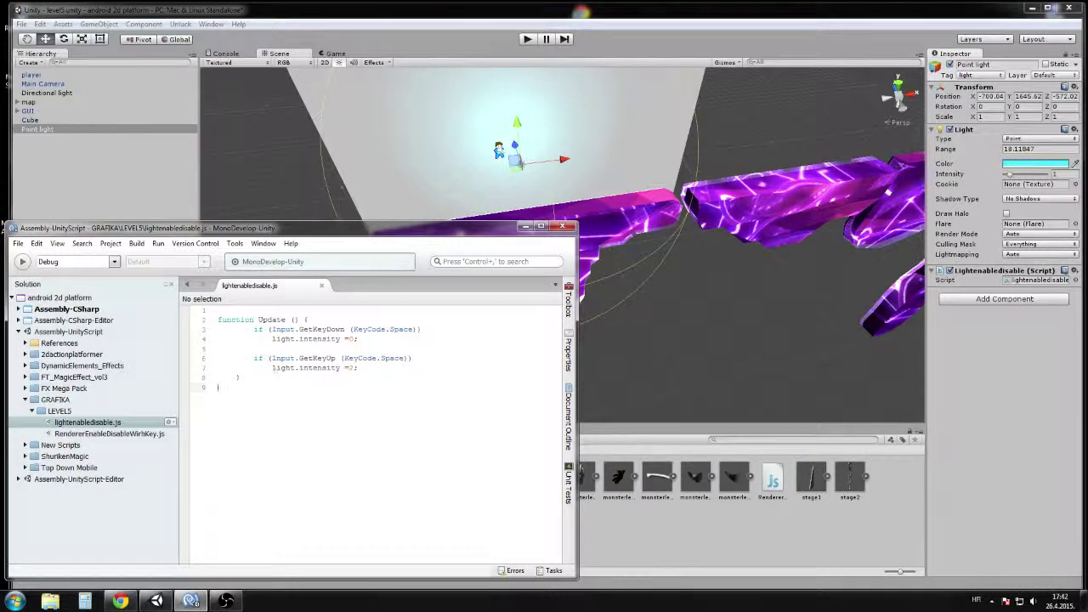
click(352, 368)
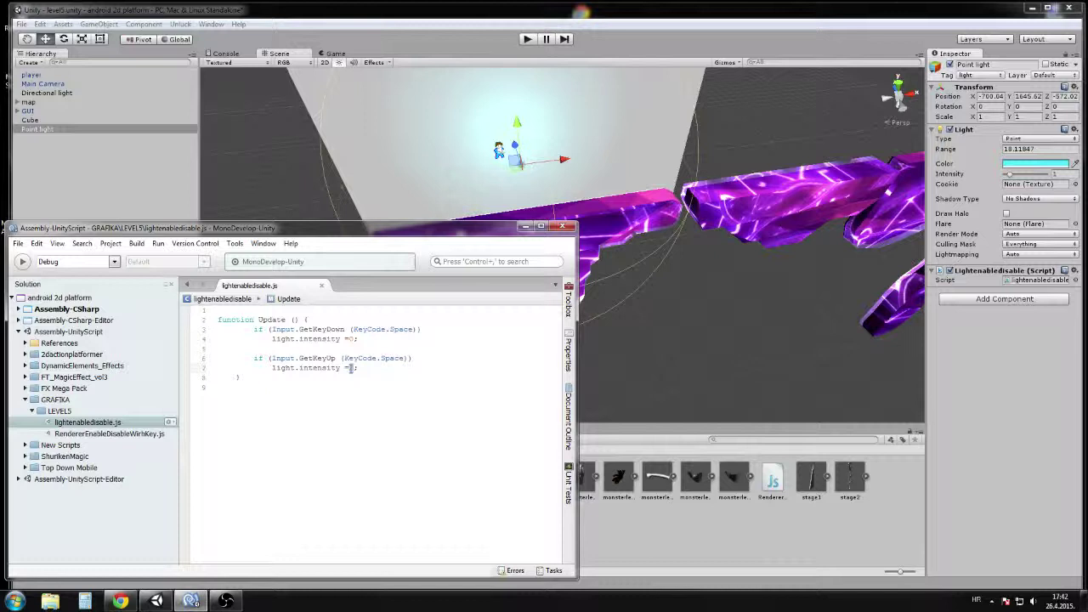
text(9)
click(355, 338)
click(140, 183)
- Enter Play mode to test the space-bar light toggle
click(525, 41)
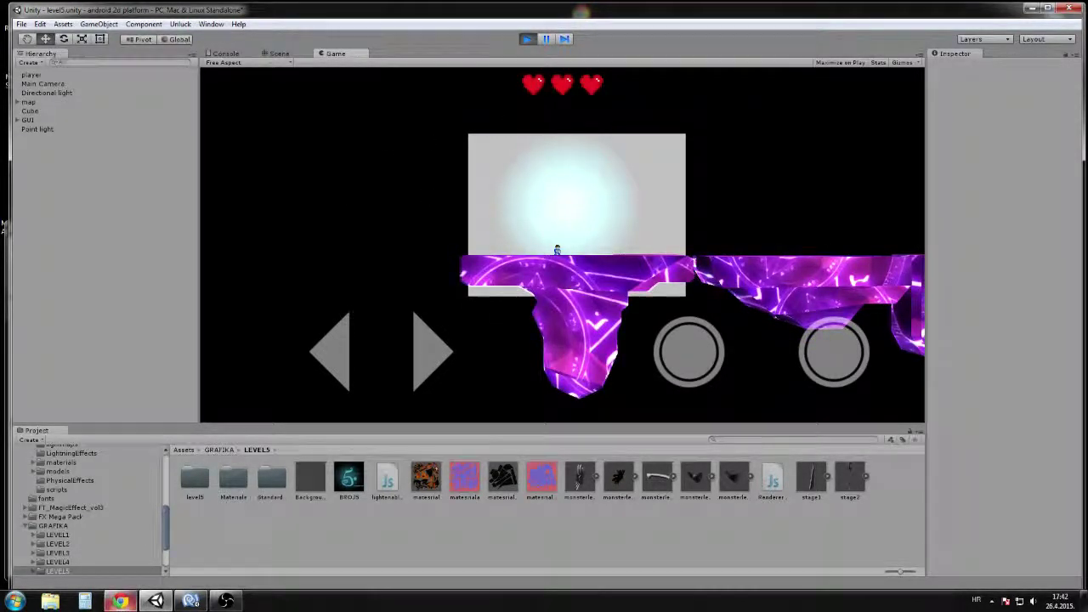
- Bring the Gmail comment email back over Unity and scroll through it
click(119, 600)
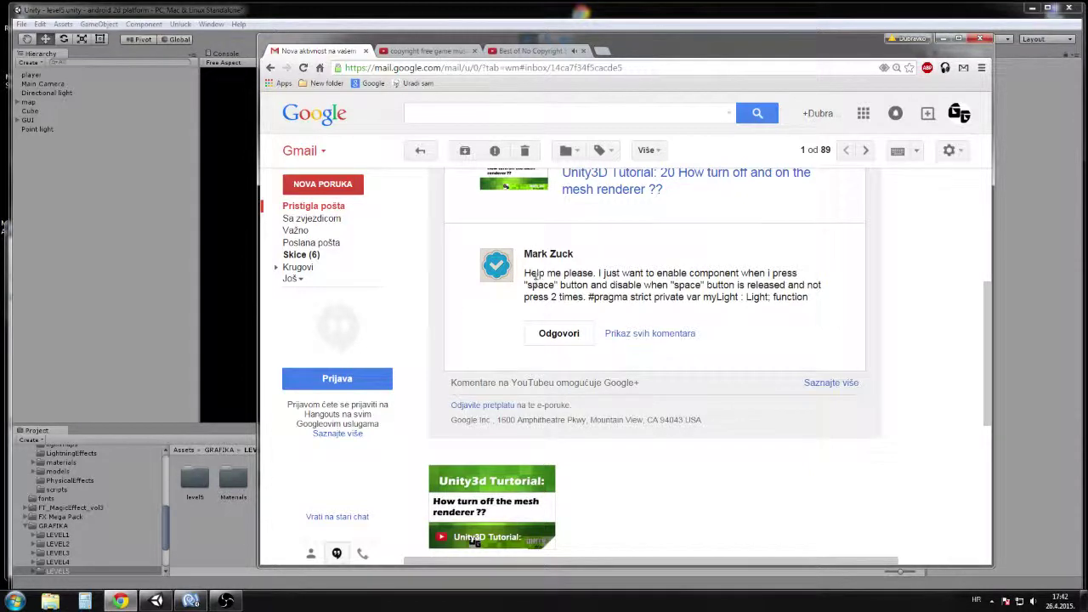
mouse_move(544, 273)
mouse_down()
mouse_move(637, 291)
mouse_move(700, 278)
mouse_up()
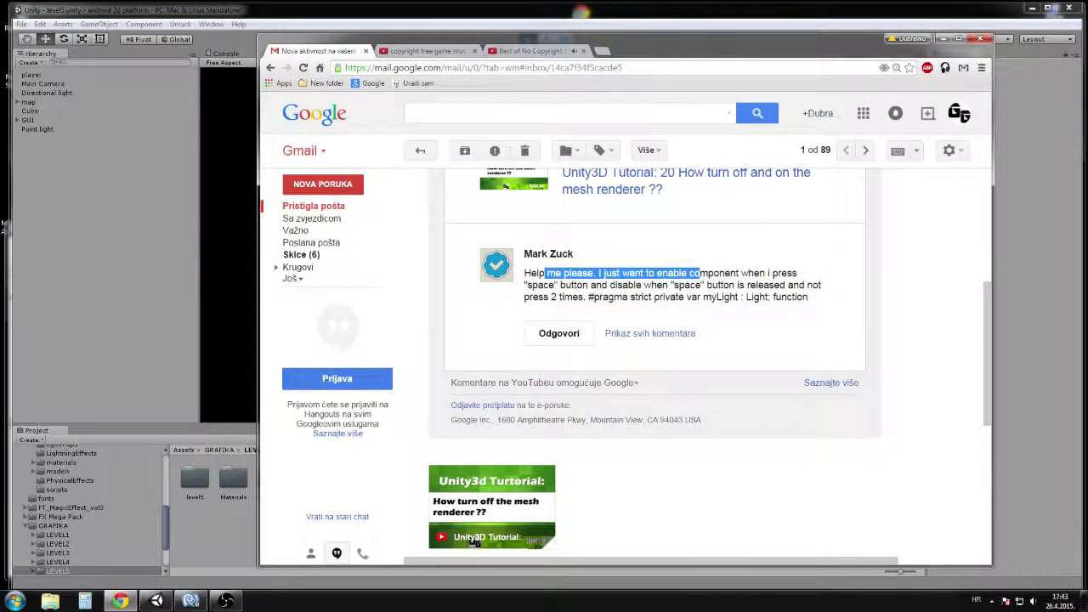
click(685, 299)
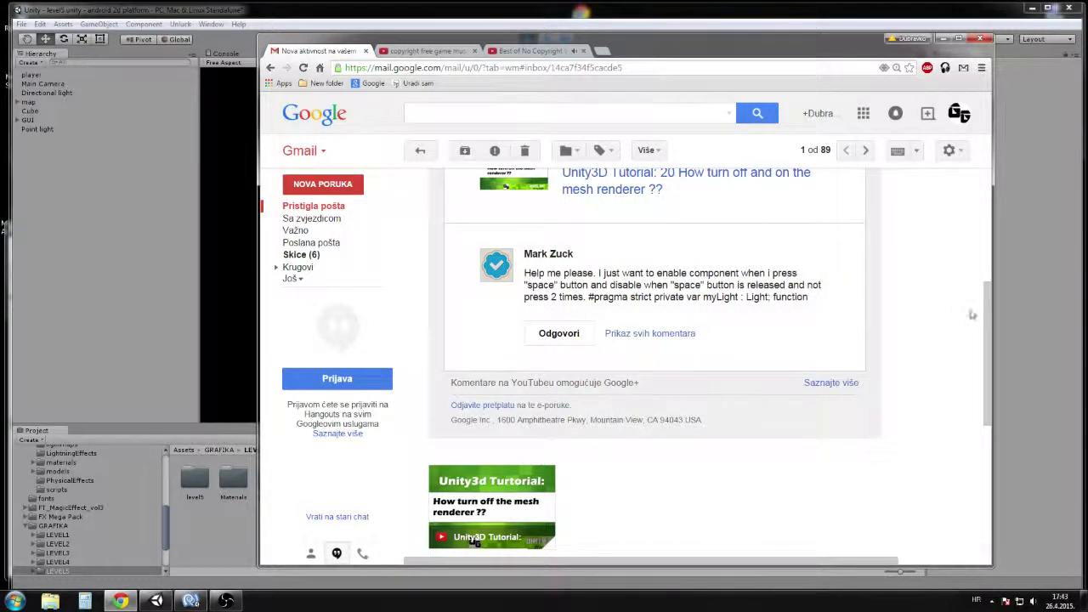
drag(986, 309, 982, 253)
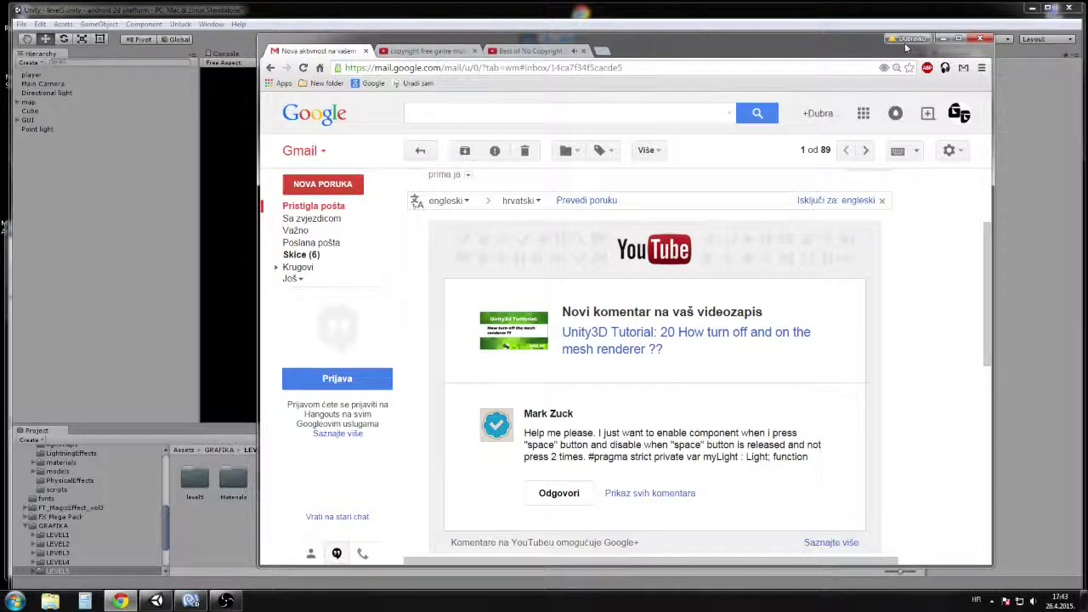
- Shift the browser window left and highlight the comment's code line and commenter's name
mouse_move(799, 51)
mouse_down()
mouse_move(749, 41)
mouse_move(715, 80)
mouse_move(729, 78)
mouse_up()
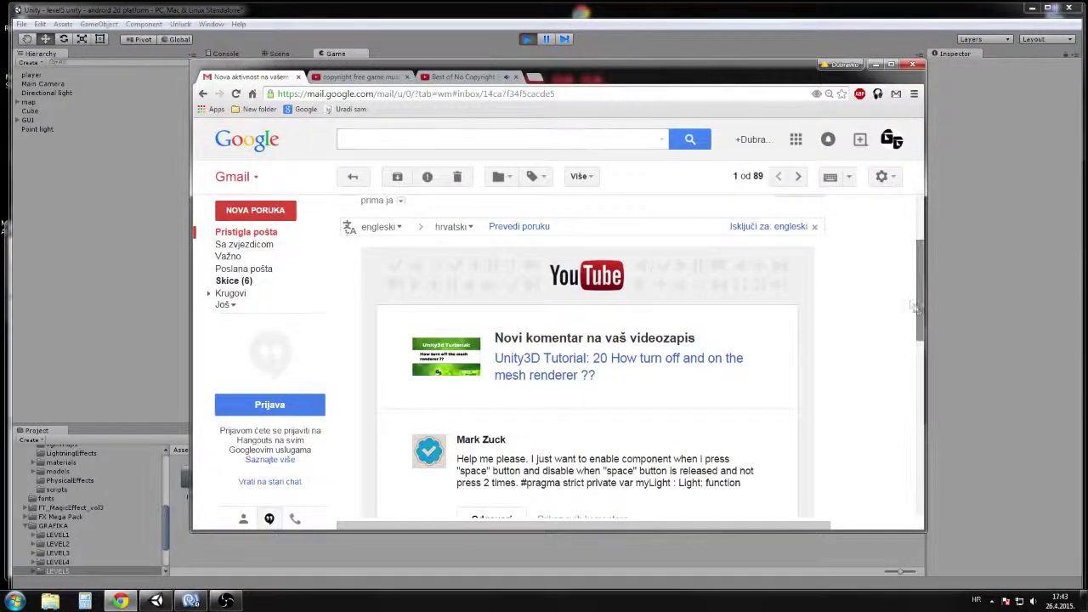
drag(919, 282, 925, 308)
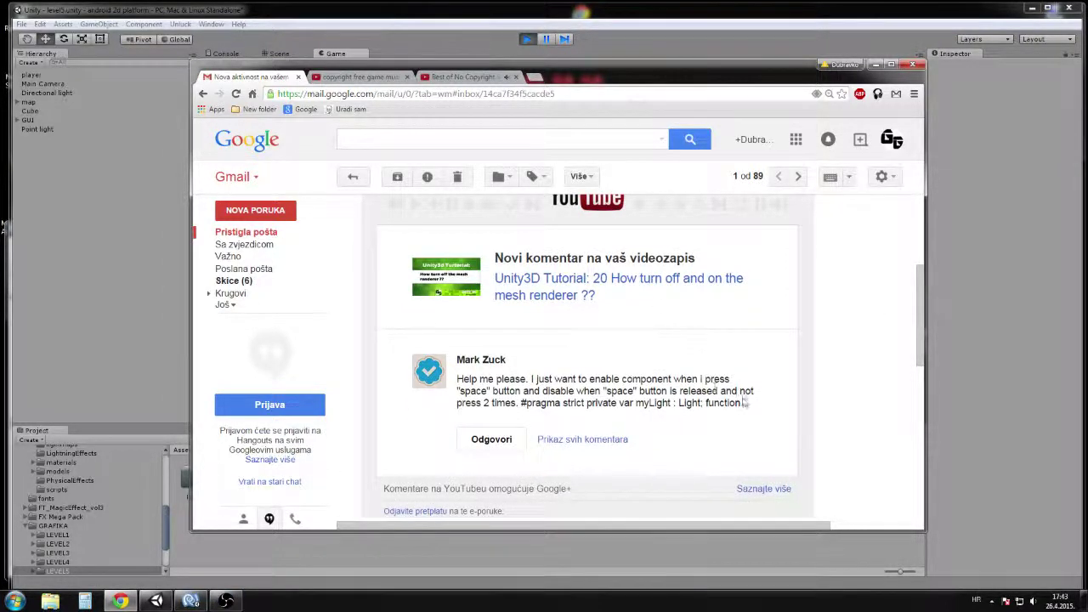
drag(741, 403, 660, 402)
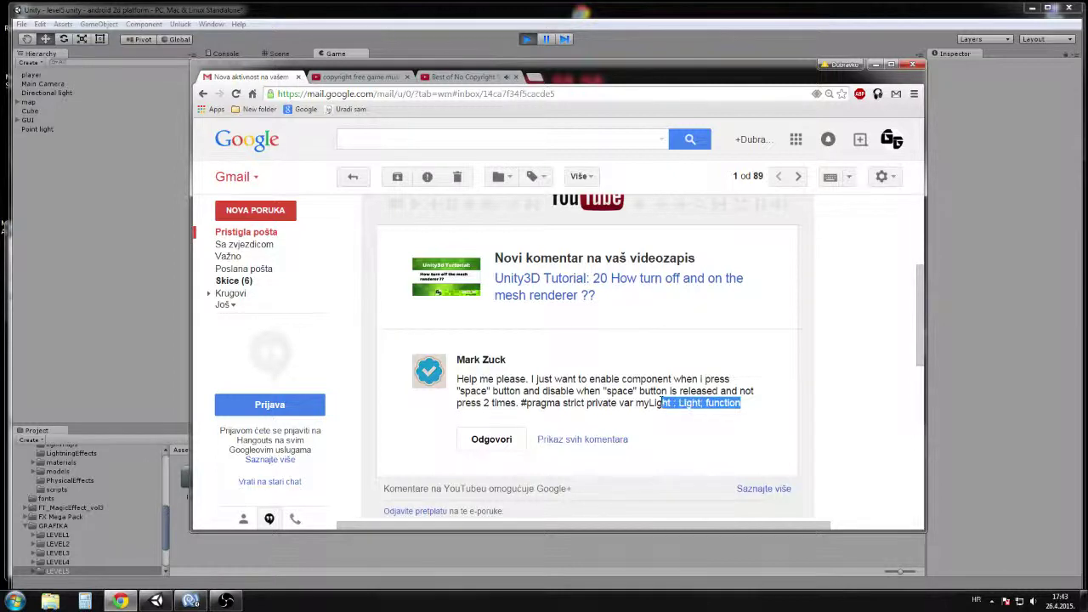
drag(508, 361, 465, 360)
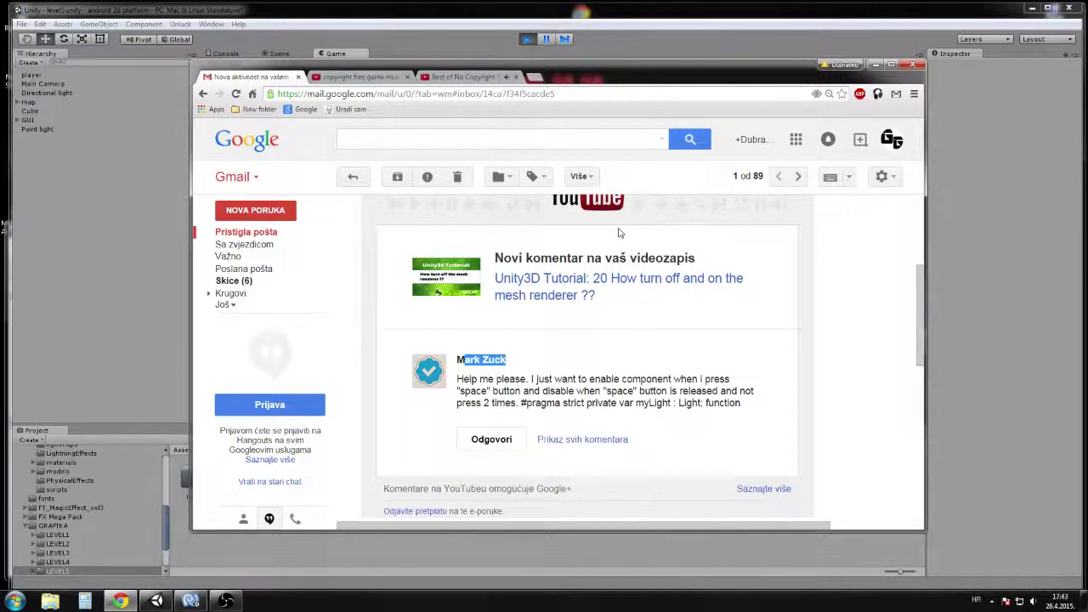